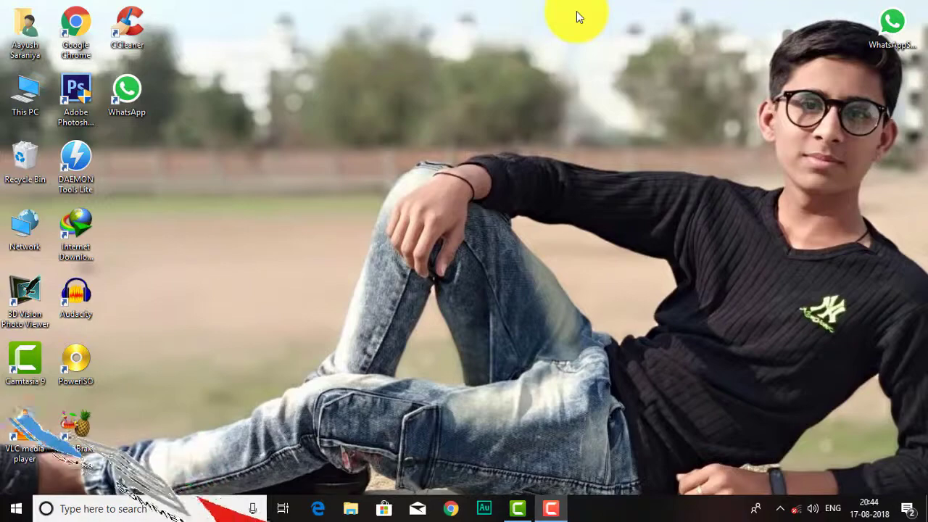
Step: Switch to Camtasia, add 100000.mp4 to the timeline at the playhead and lower its audio volume to 0%
left_click(529, 505)
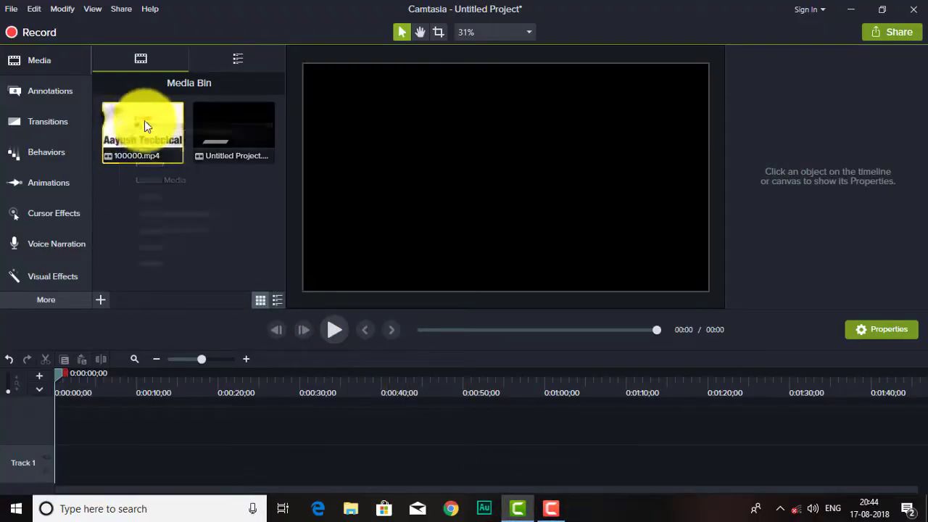
right_click(141, 119)
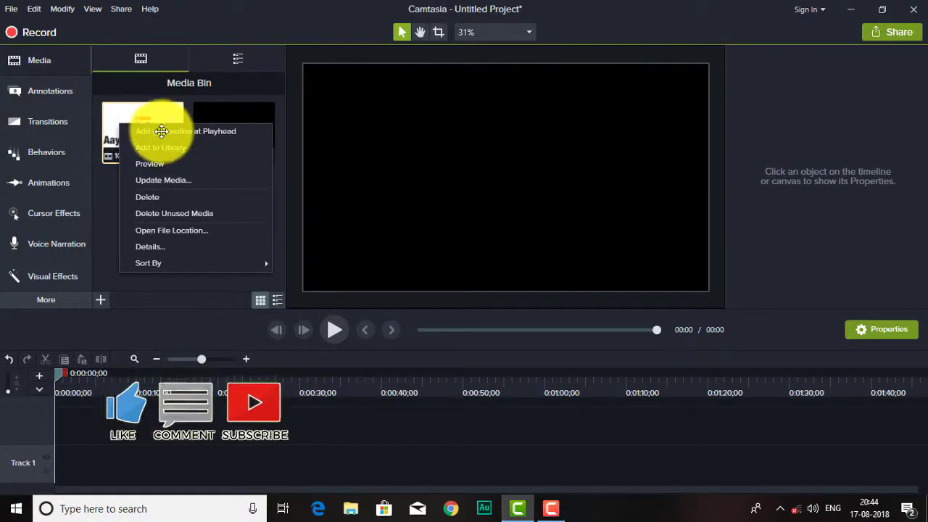
left_click(161, 131)
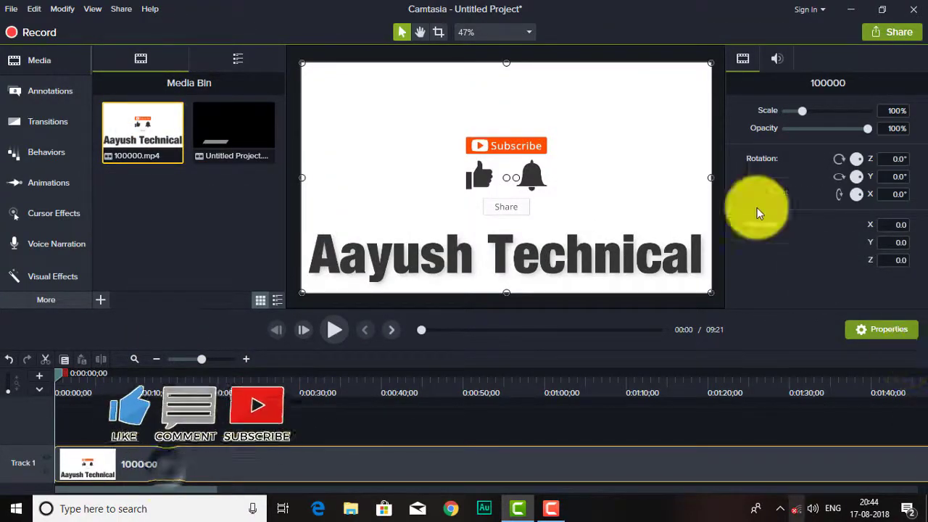
left_click(778, 59)
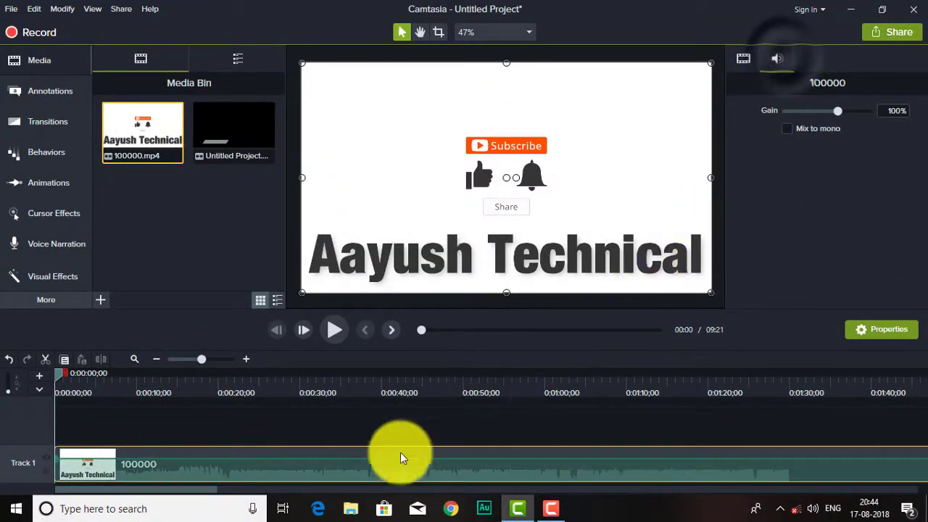
left_click_drag(395, 457, 398, 482)
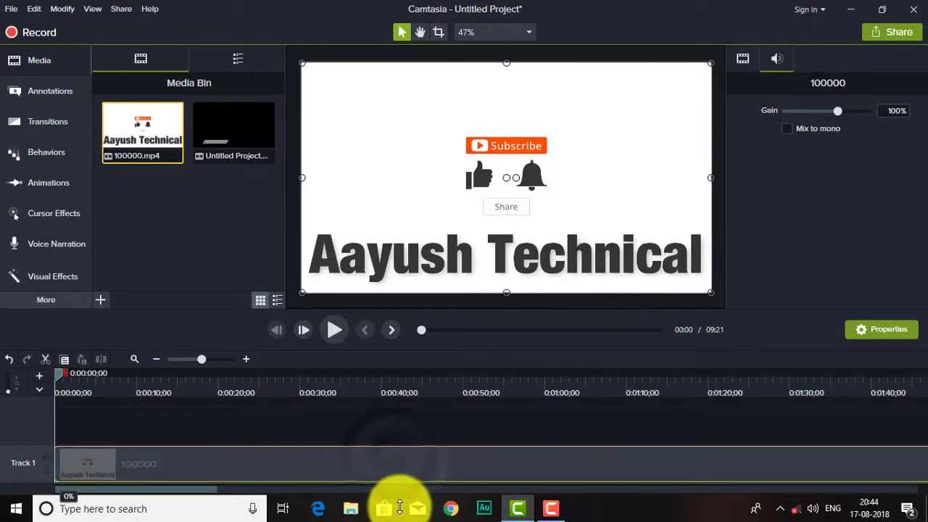
Step: Add the Untitled Project overlay clip to the timeline above the main video at about 1:46
left_click_drag(57, 382, 215, 392)
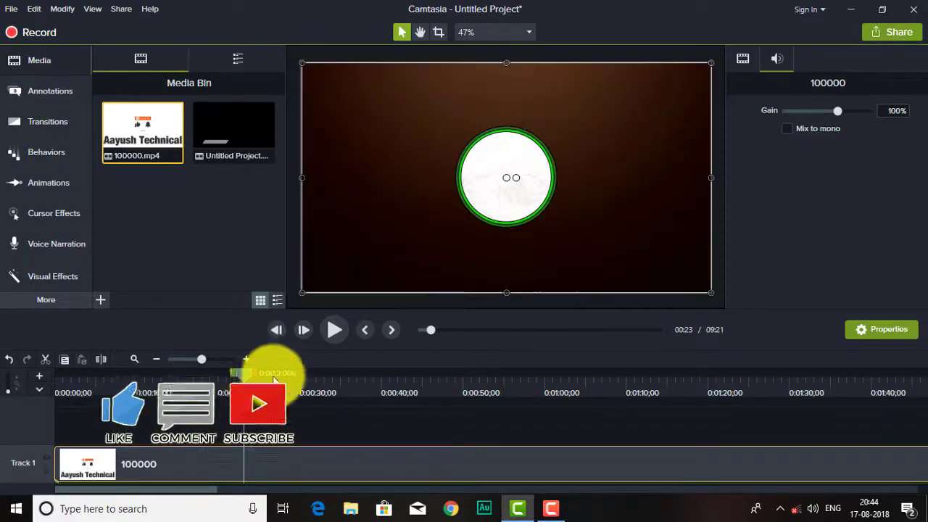
left_click(134, 359)
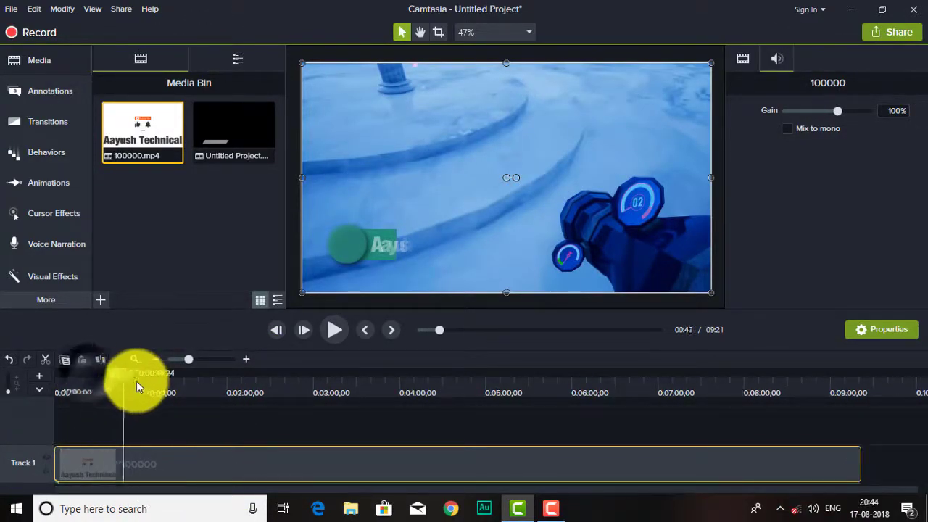
left_click_drag(151, 388, 209, 384)
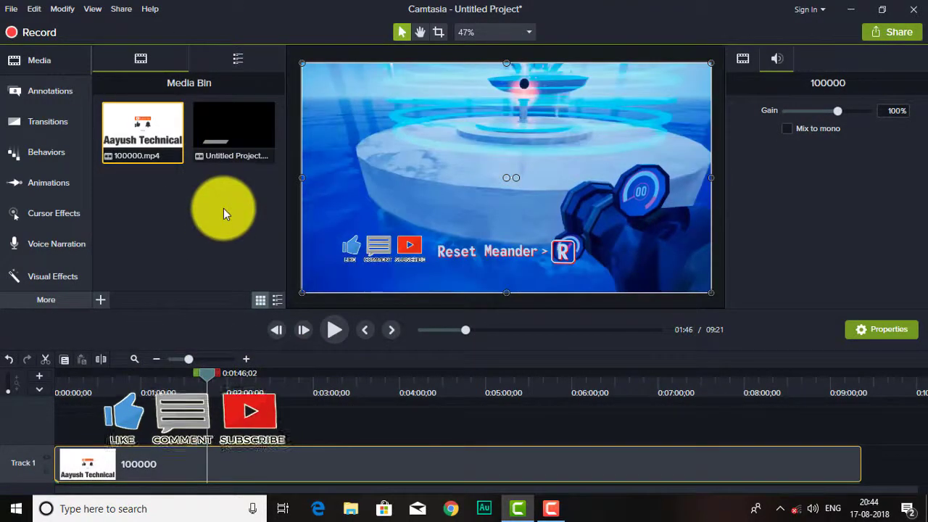
right_click(232, 153)
left_click(234, 154)
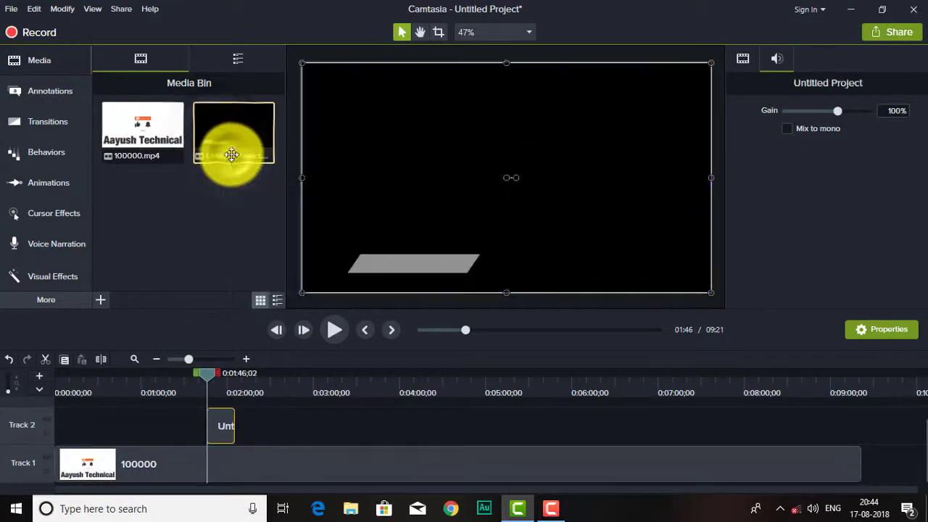
Step: Play back the overlay clip to preview its social media banners on the black background
left_click(335, 330)
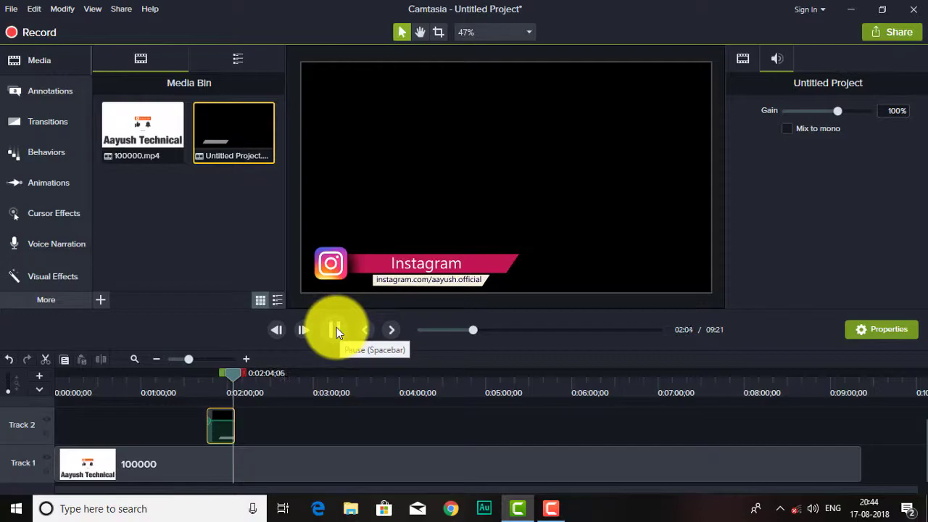
left_click(308, 335)
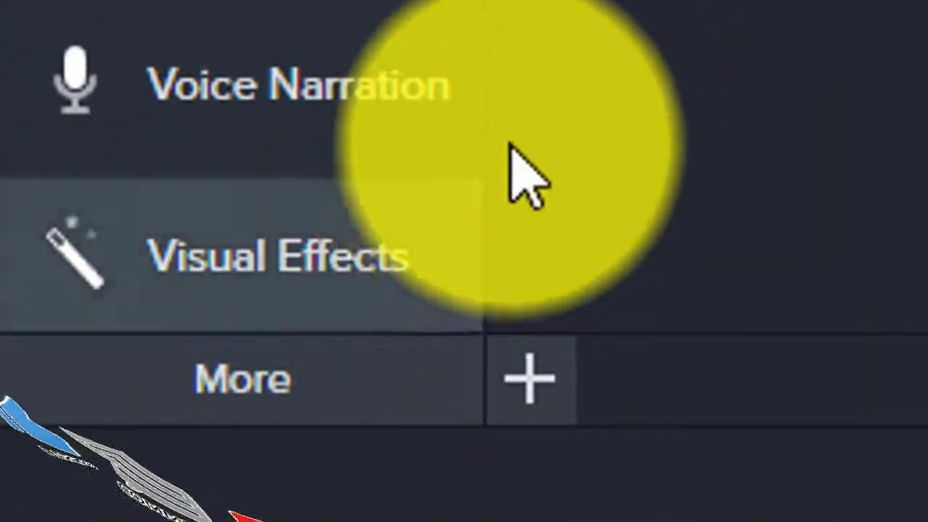
Step: Apply the Remove a Color visual effect to the overlay clip on Track 2
left_click(339, 255)
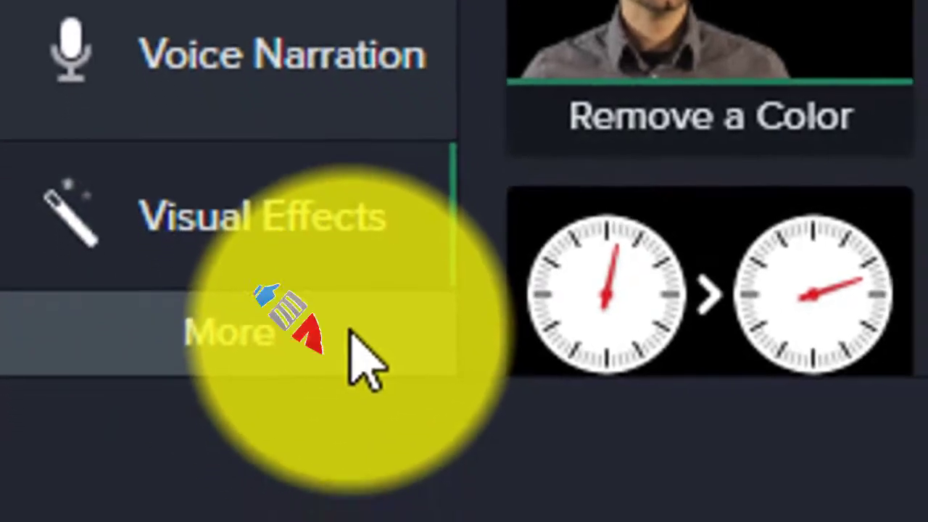
left_click(372, 382)
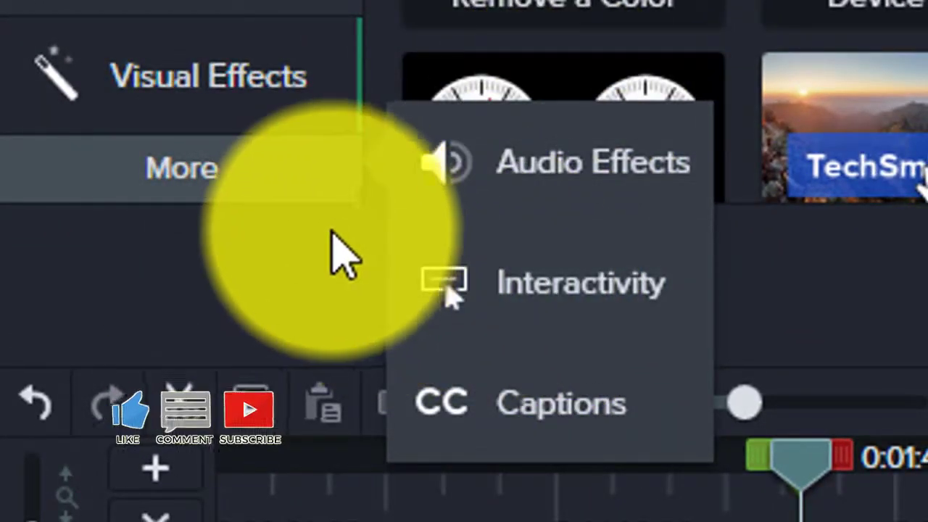
left_click(269, 197)
left_click_drag(264, 205, 314, 180)
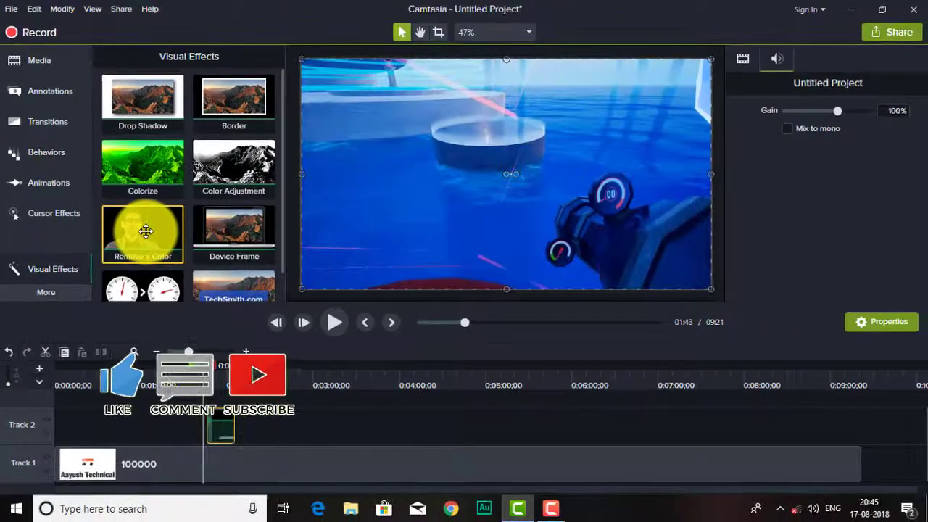
left_click(221, 432)
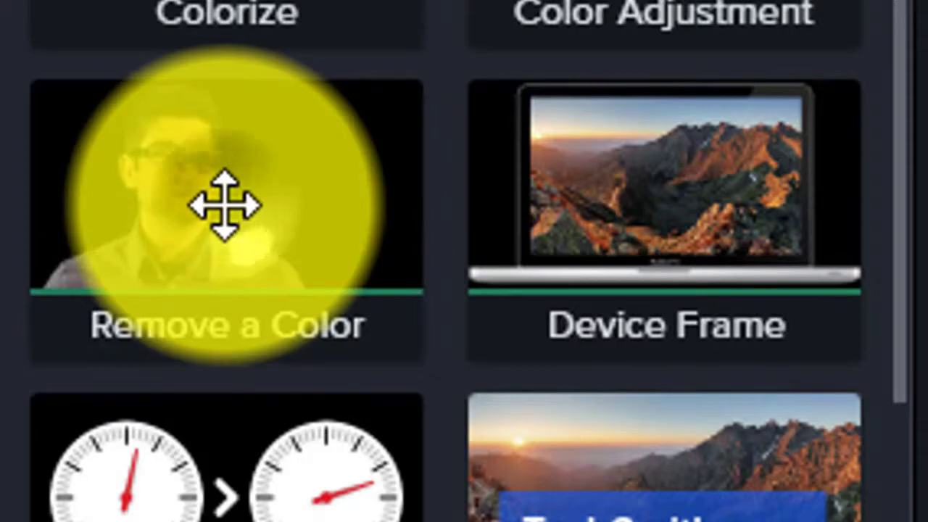
right_click(244, 230)
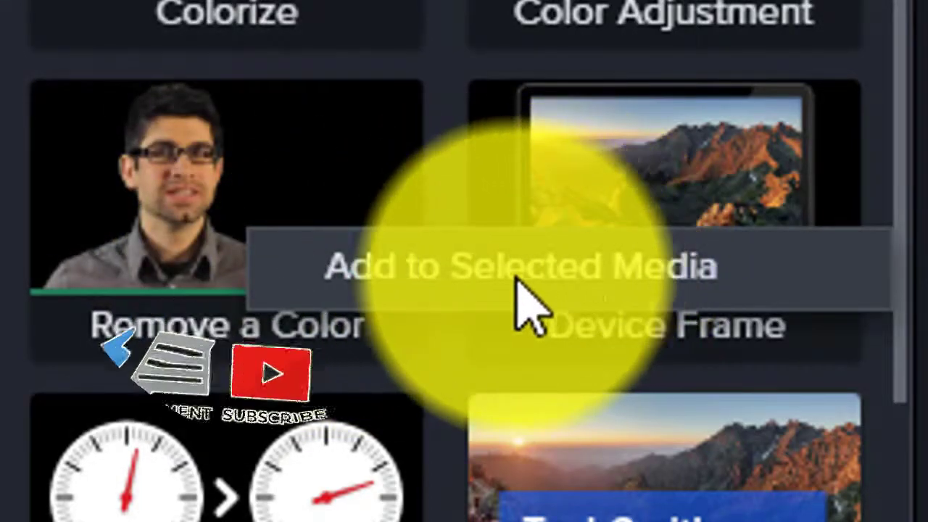
left_click(361, 279)
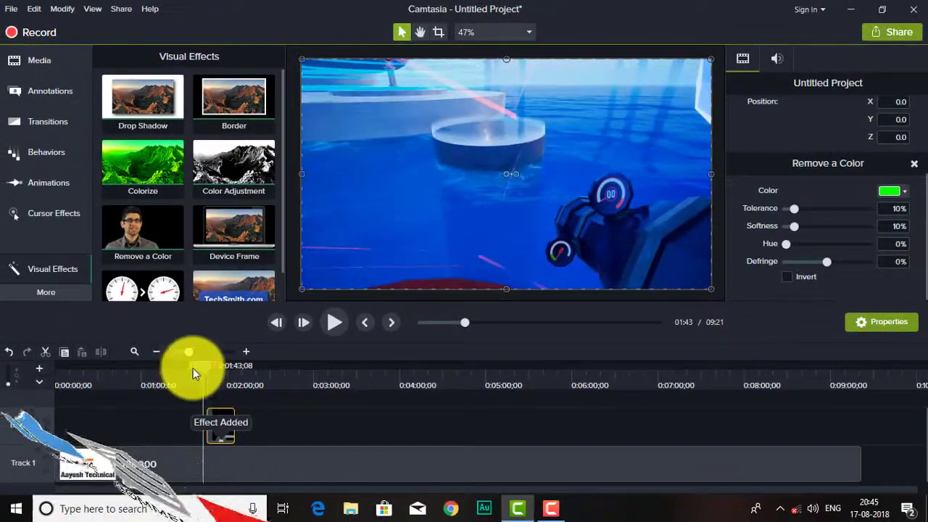
Step: Sample the overlay's black background (#000000) as the color to remove, with the playhead at about 1:52
left_click_drag(203, 366, 216, 365)
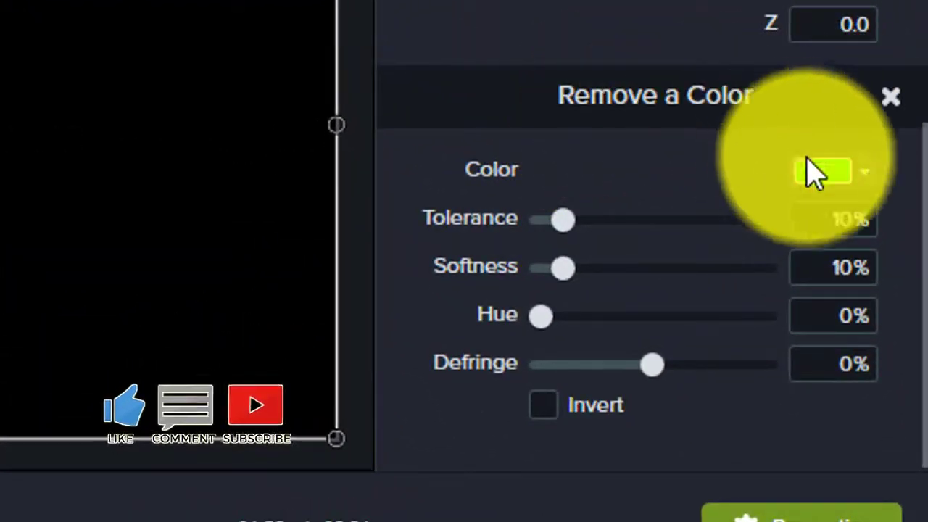
left_click(833, 173)
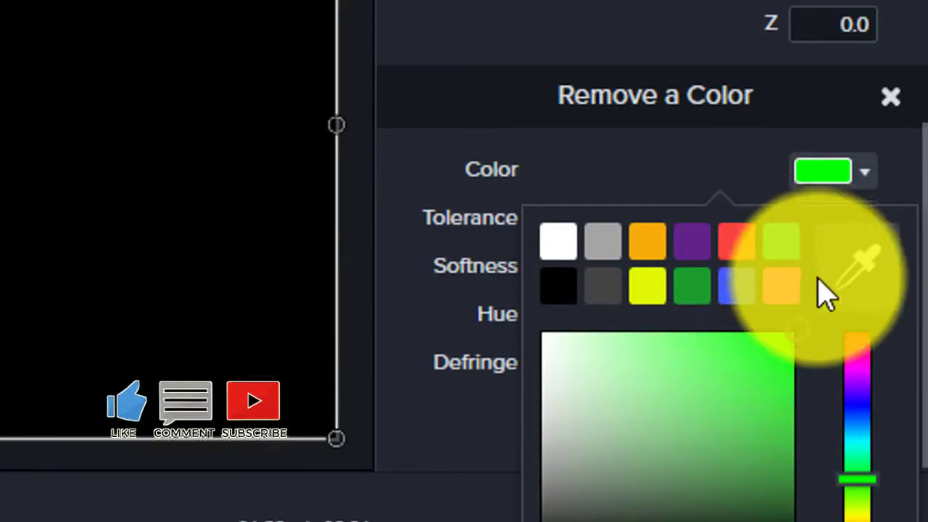
left_click(886, 301)
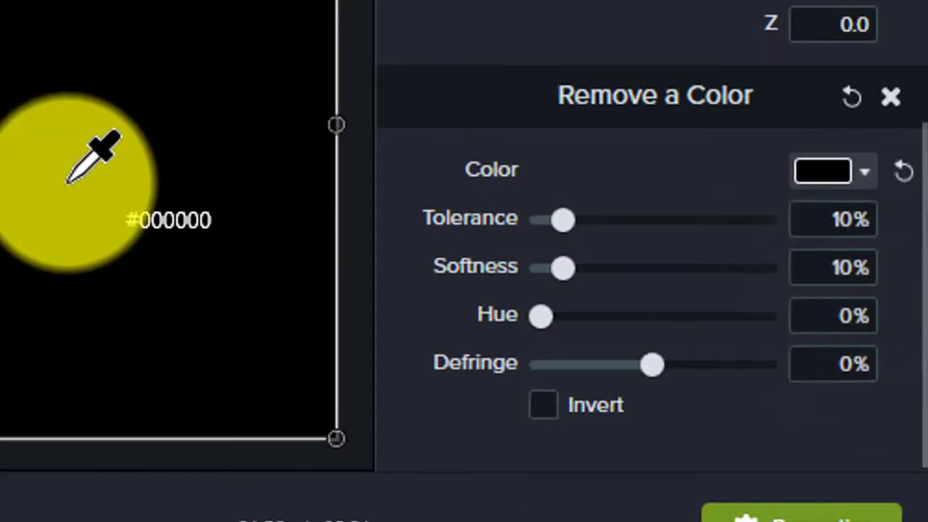
left_click(797, 174)
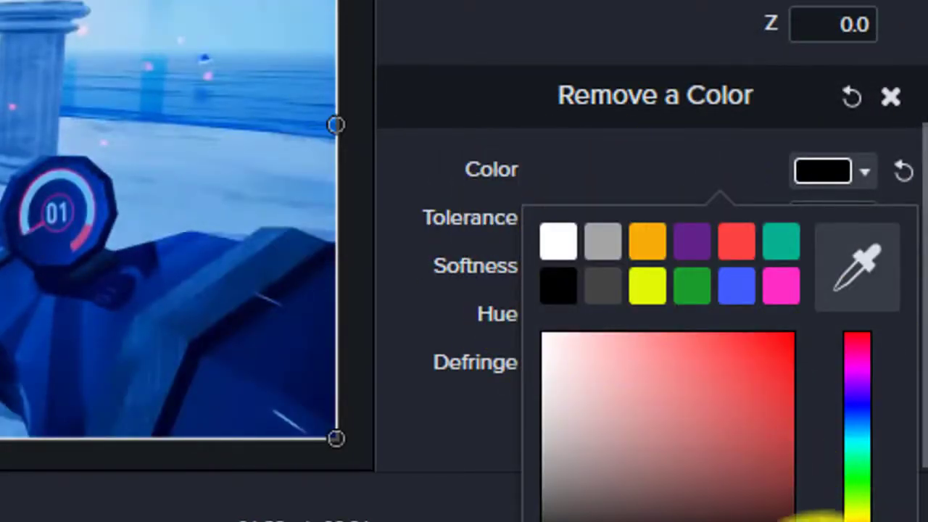
left_click(862, 177)
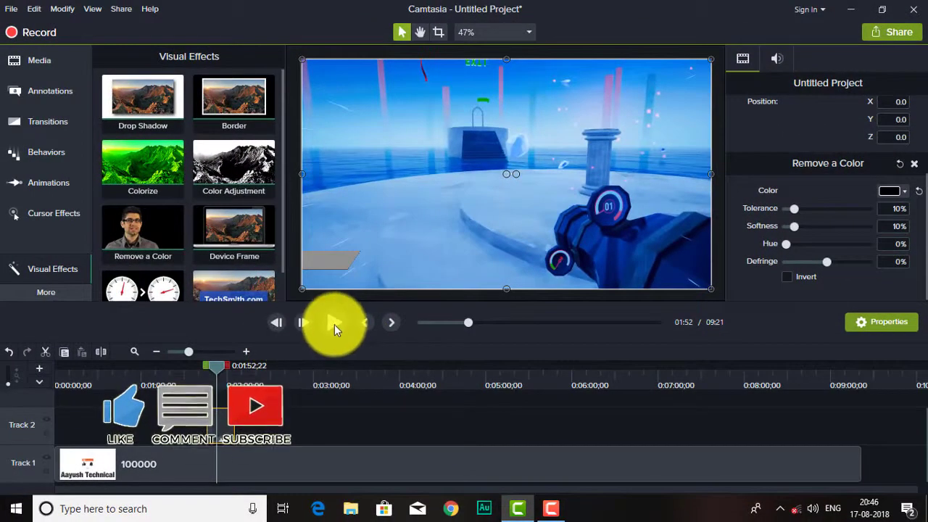
Step: Play back the overlay from about 1:45 to check the banners over the main video
left_click_drag(216, 367, 208, 366)
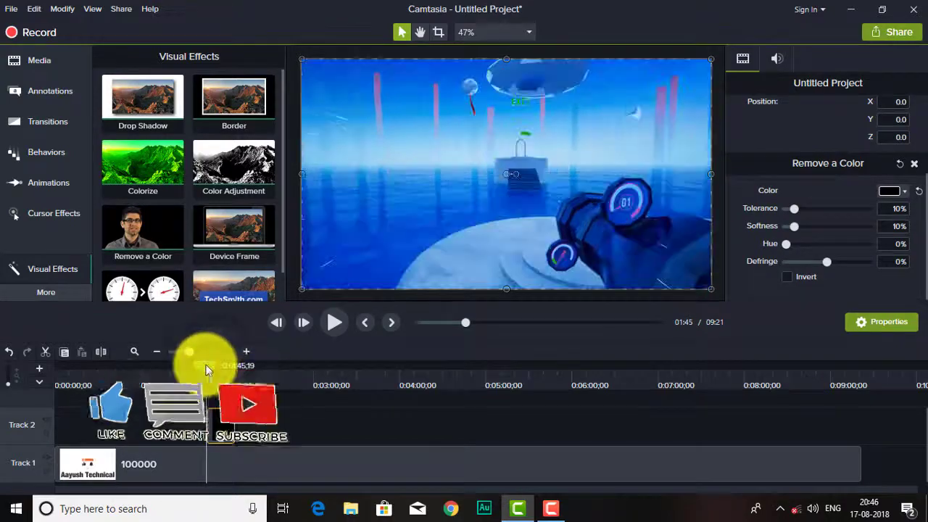
left_click(341, 315)
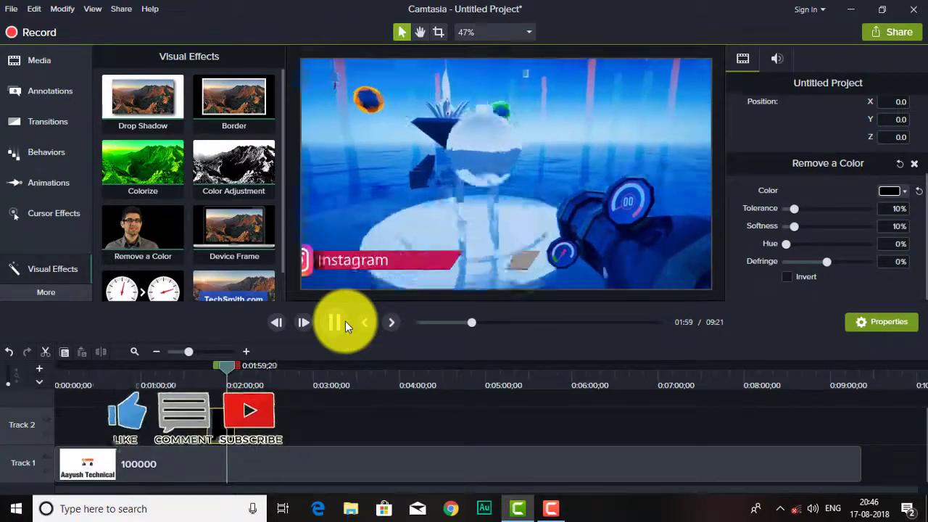
left_click(345, 321)
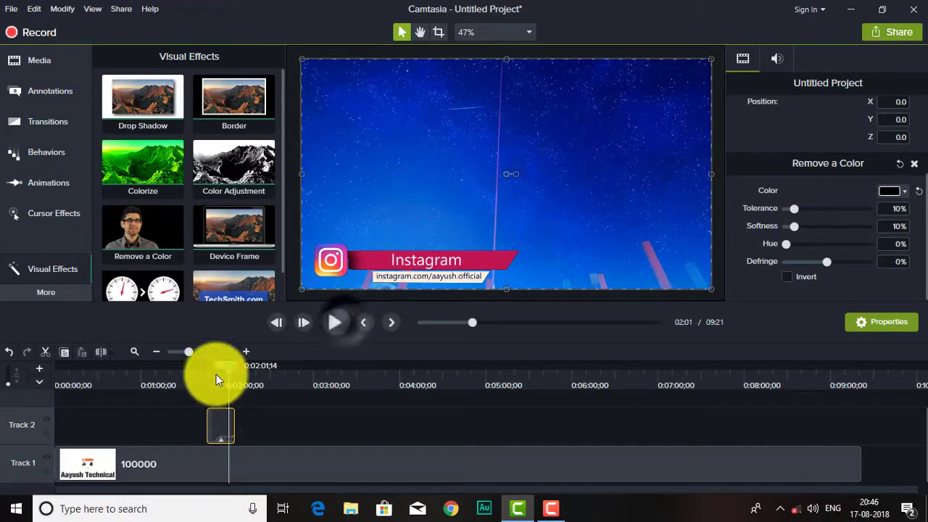
Step: With the playhead at about 1:55, try a Tolerance of 11% and a Softness of 8%, resetting both
left_click_drag(228, 366, 218, 370)
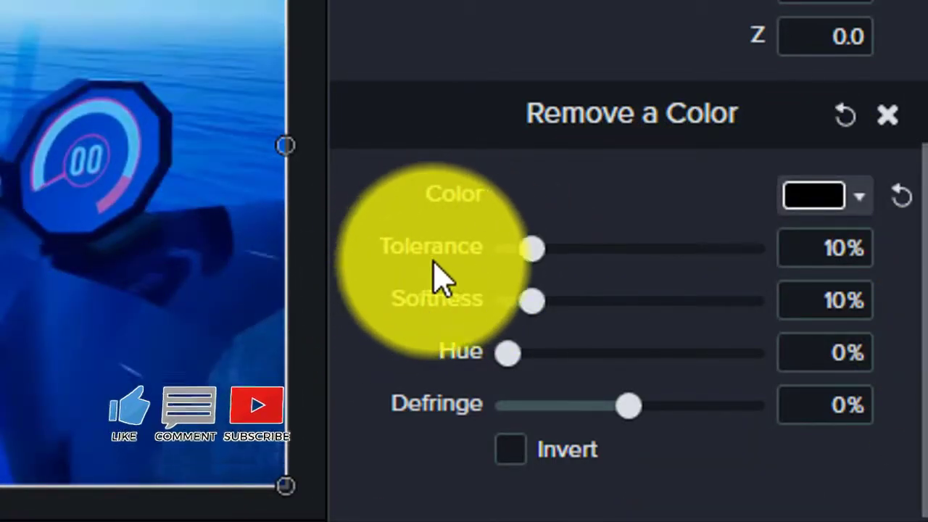
left_click_drag(522, 246, 533, 288)
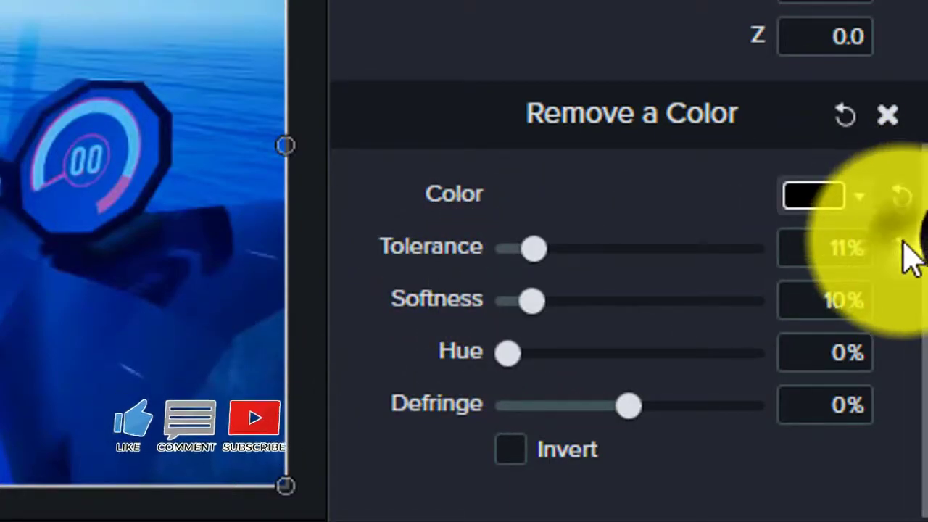
left_click_drag(549, 306, 524, 333)
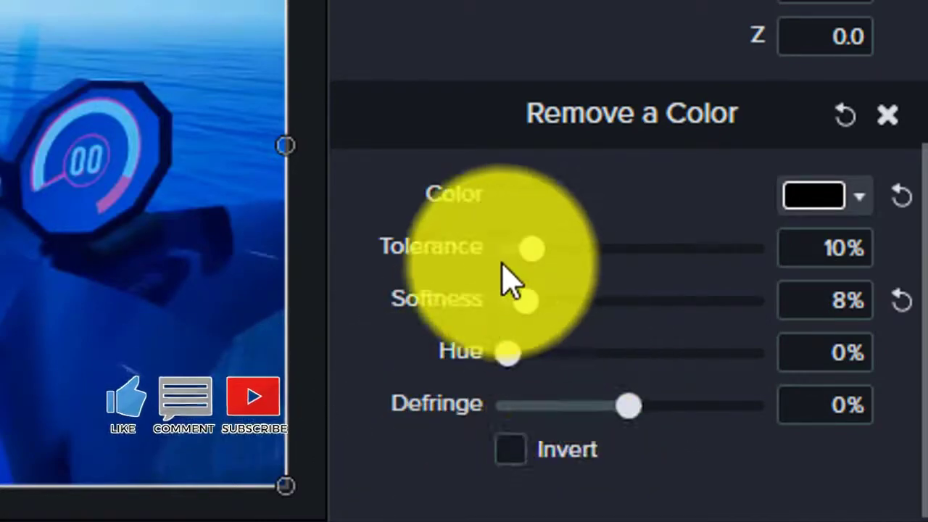
left_click(900, 302)
Step: Try Hue and Defringe at 100% in the Remove a Color effect, resetting each to 0%
left_click_drag(509, 353, 804, 367)
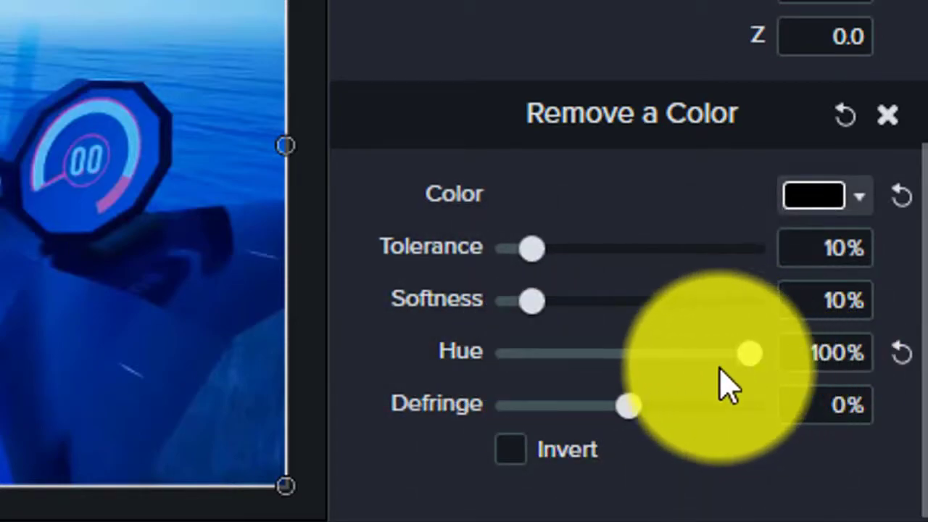
left_click(516, 366)
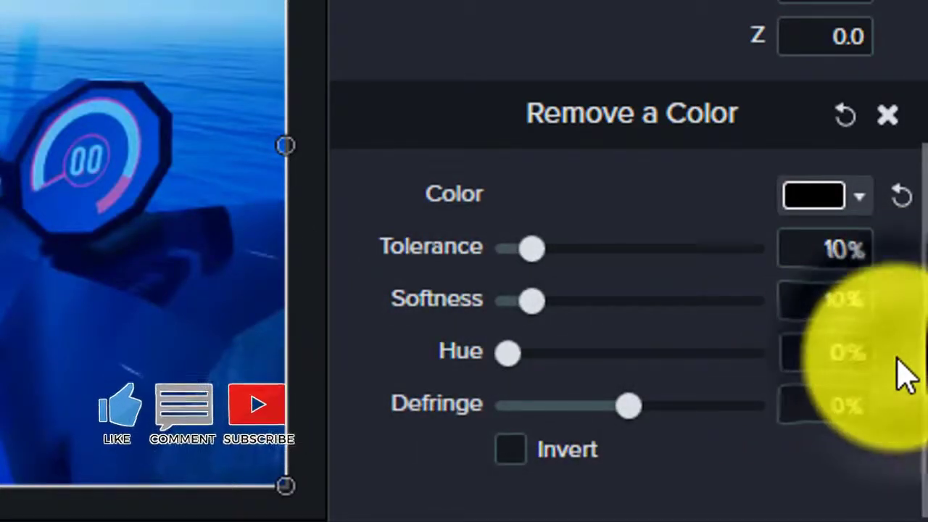
left_click(645, 424)
left_click_drag(637, 417, 803, 413)
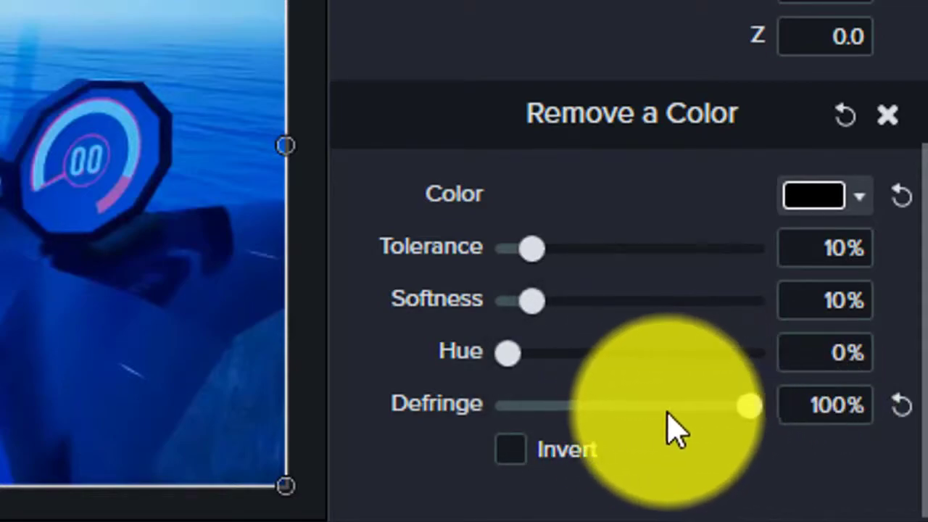
left_click(901, 406)
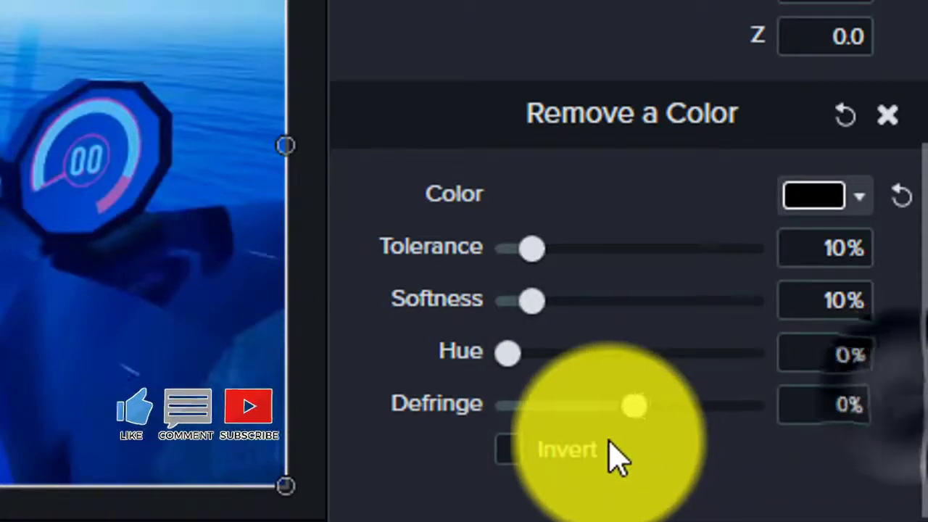
Step: Try inverting the color removal and turn the inversion off again
left_click(509, 454)
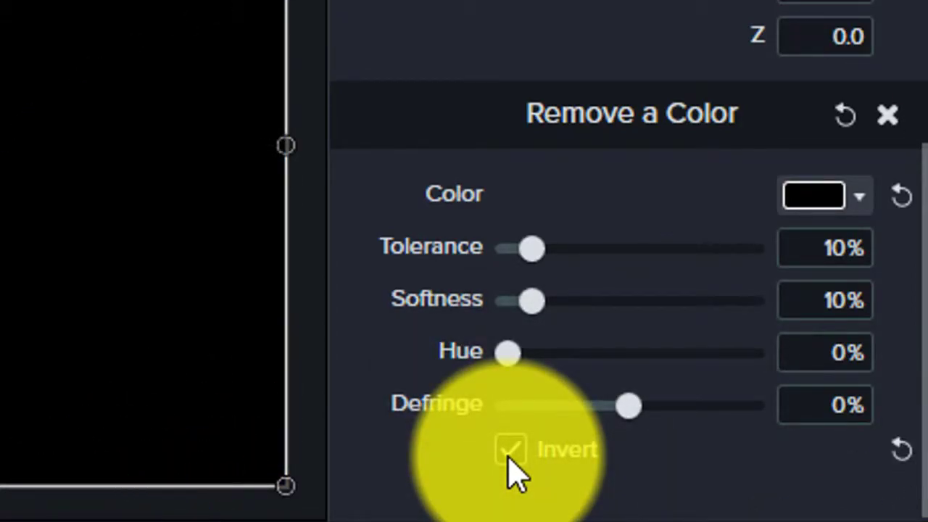
left_click(509, 452)
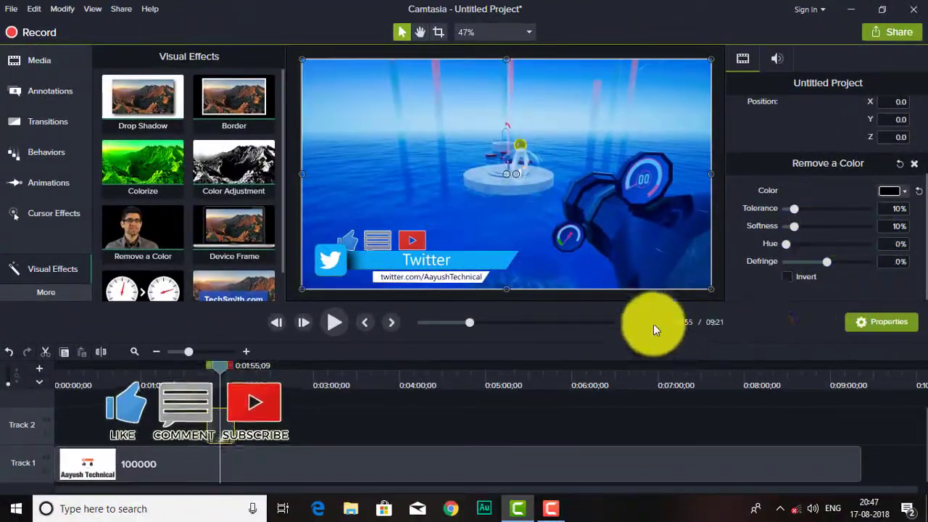
Step: Minimize the video editor to return to the desktop
left_click(856, 10)
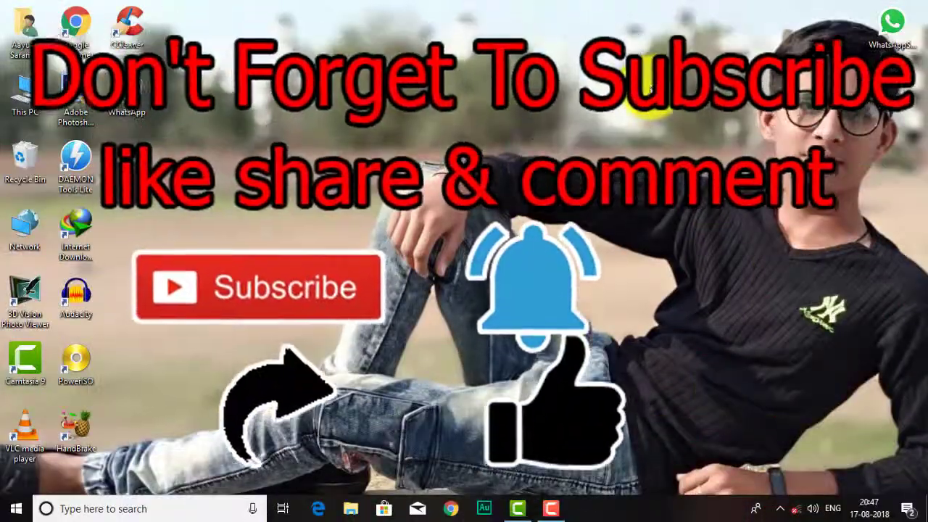